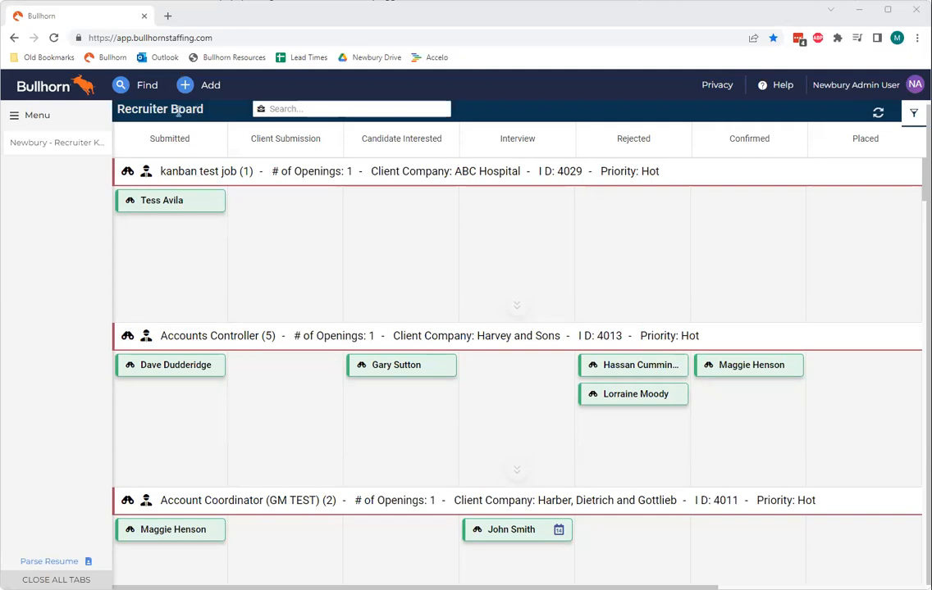
Browse the recruiter board's job rows and their candidate stage columns.
{"action": "triple_click", "coordinate": [179, 109]}
{"action": "left_click", "coordinate": [248, 158]}
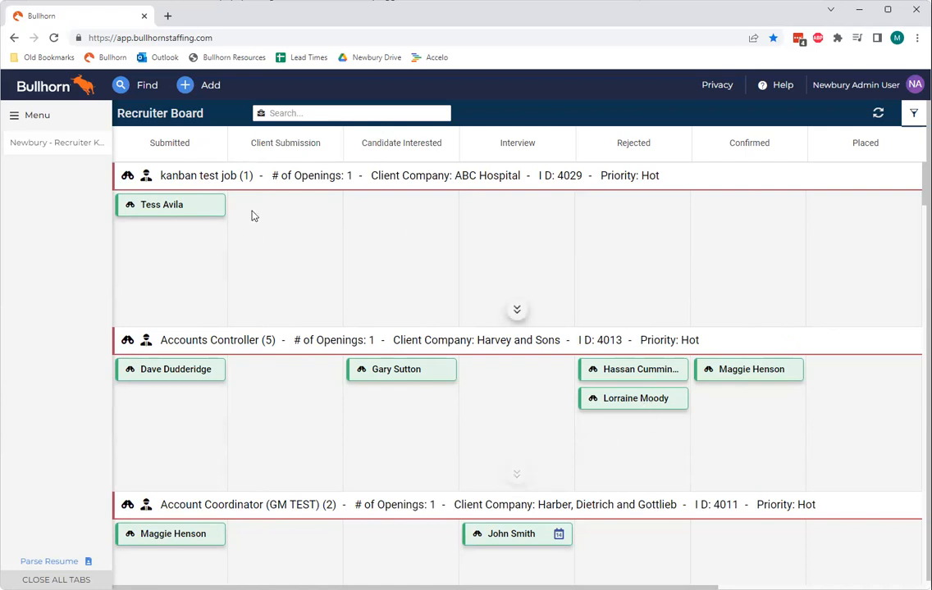
{"action": "scroll", "coordinate": [379, 260], "scroll_direction": "down", "scroll_amount": 3}
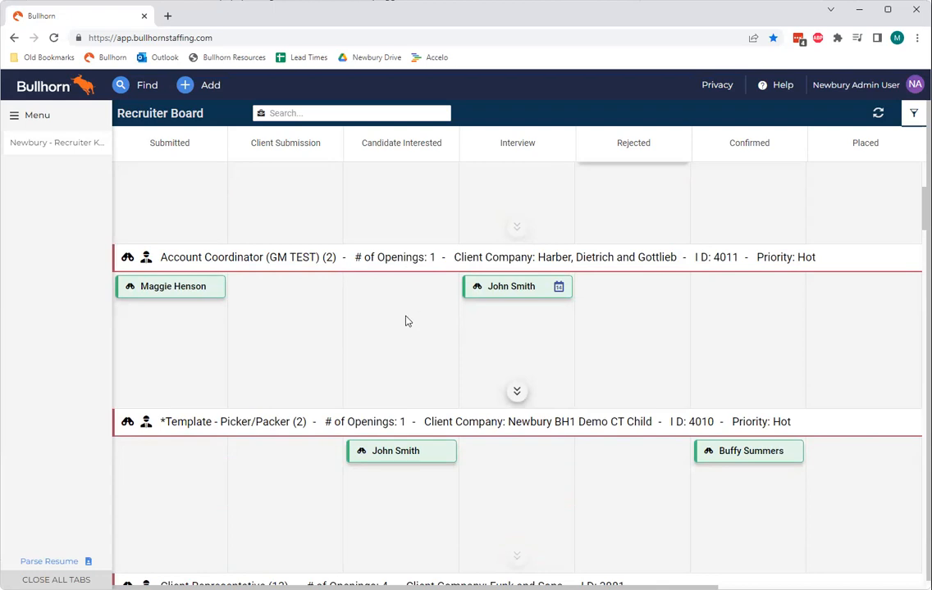
{"action": "scroll", "coordinate": [409, 320], "scroll_direction": "down", "scroll_amount": 3}
{"action": "scroll", "coordinate": [362, 370], "scroll_direction": "down", "scroll_amount": 2}
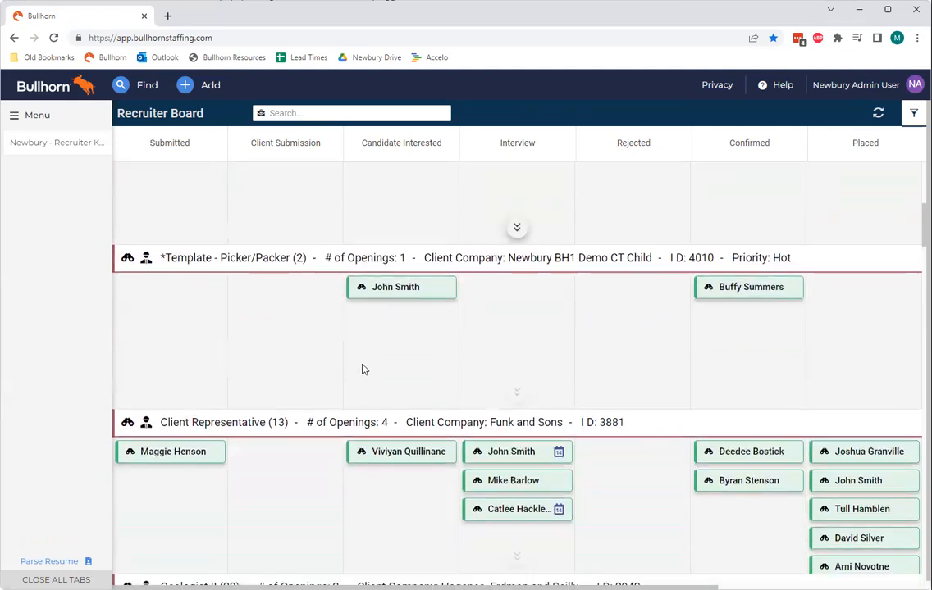
{"action": "scroll", "coordinate": [362, 369], "scroll_direction": "up", "scroll_amount": 9}
{"action": "scroll", "coordinate": [361, 370], "scroll_direction": "down", "scroll_amount": 1}
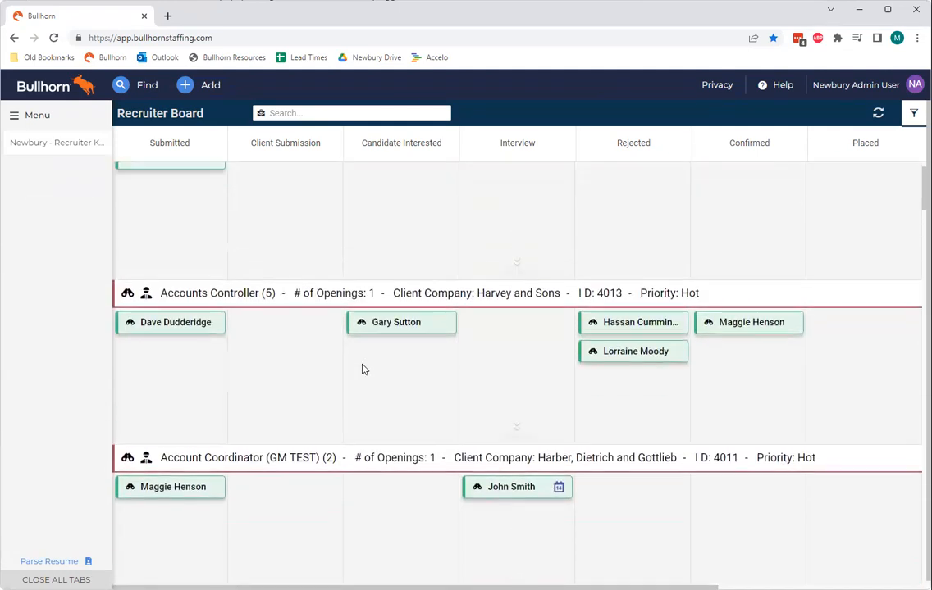
{"action": "scroll", "coordinate": [360, 365], "scroll_direction": "up", "scroll_amount": 1}
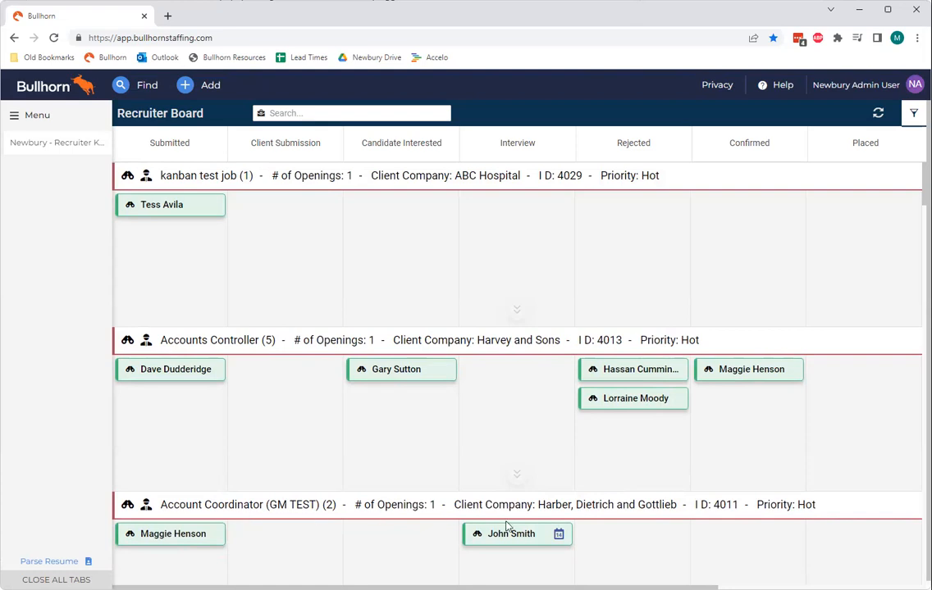
Move the interviewing candidate in the Account Coordinator (GM TEST) job to Rejected with the comment "Lacked necessary experience".
{"action": "left_click_drag", "start_coordinate": [517, 538], "coordinate": [626, 534]}
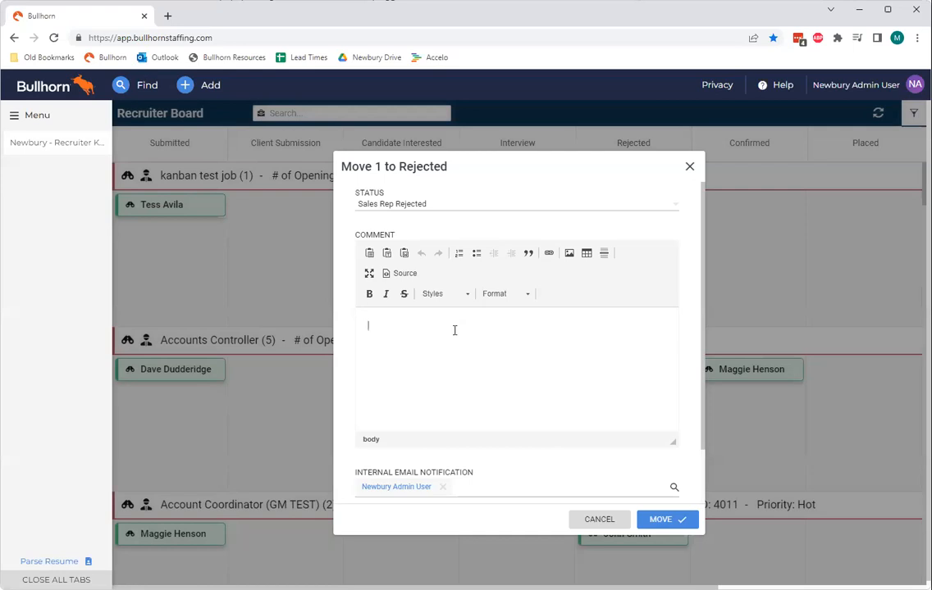
{"action": "type", "text": "jsf"}
{"action": "key", "text": "BackSpace"}
{"action": "key", "text": "BackSpace"}
{"action": "key", "text": "BackSpace"}
{"action": "type", "text": "Lacked necessary experience"}
{"action": "left_click", "coordinate": [669, 523]}
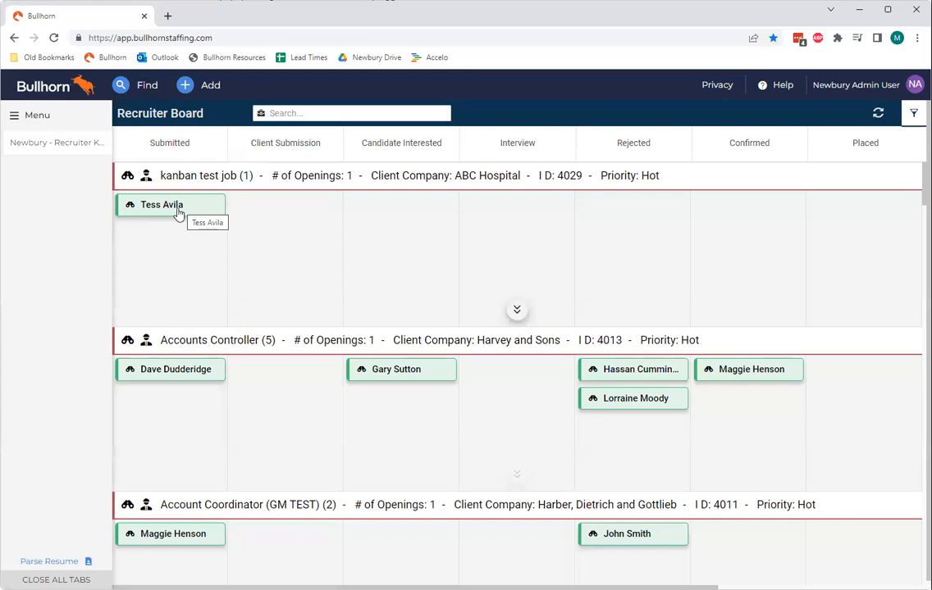
Move the kanban test job's submitted candidate to Client Submission and add the submission without email.
{"action": "left_click_drag", "start_coordinate": [177, 213], "coordinate": [295, 207]}
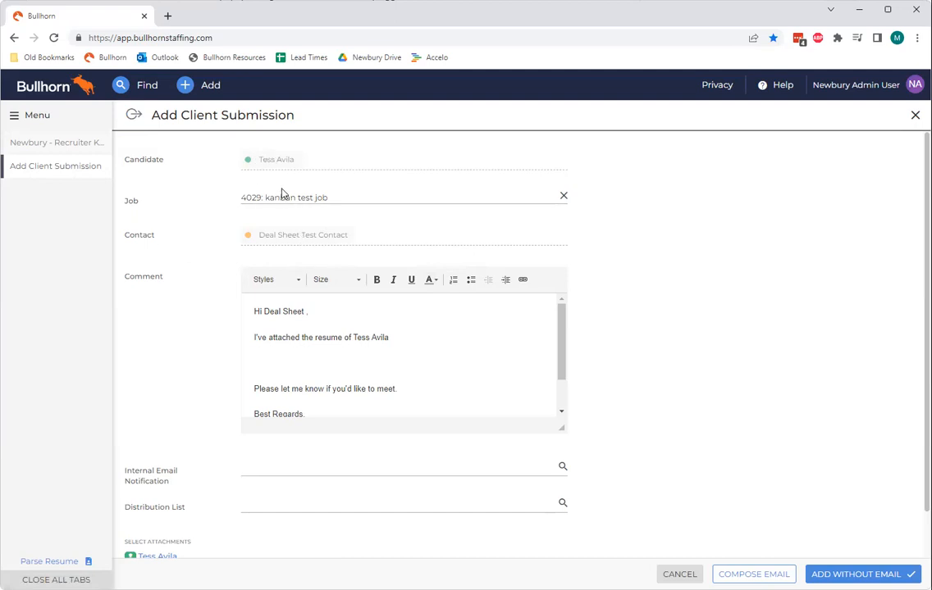
{"action": "scroll", "coordinate": [343, 235], "scroll_direction": "down", "scroll_amount": 1}
{"action": "scroll", "coordinate": [343, 234], "scroll_direction": "down", "scroll_amount": 5}
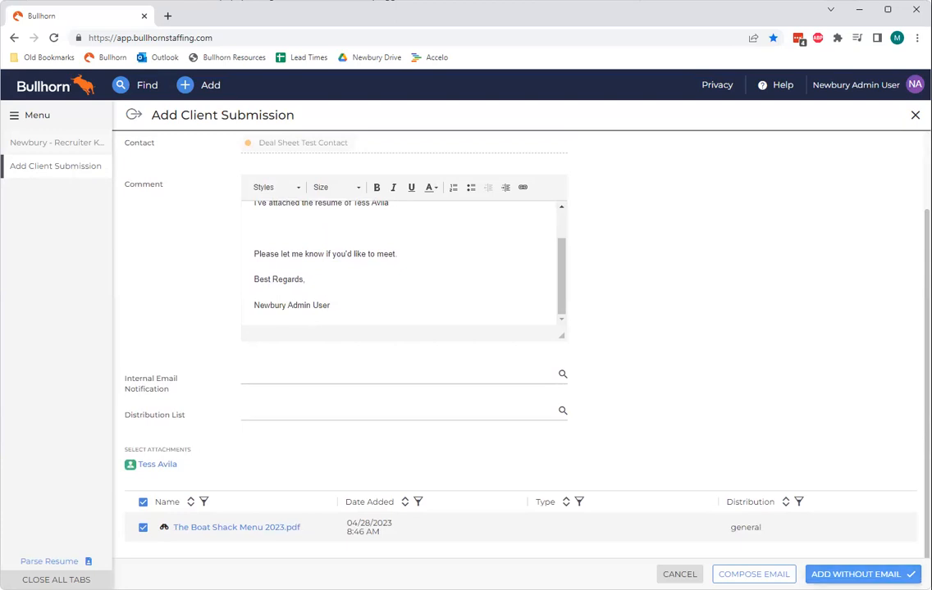
{"action": "left_click", "coordinate": [863, 575]}
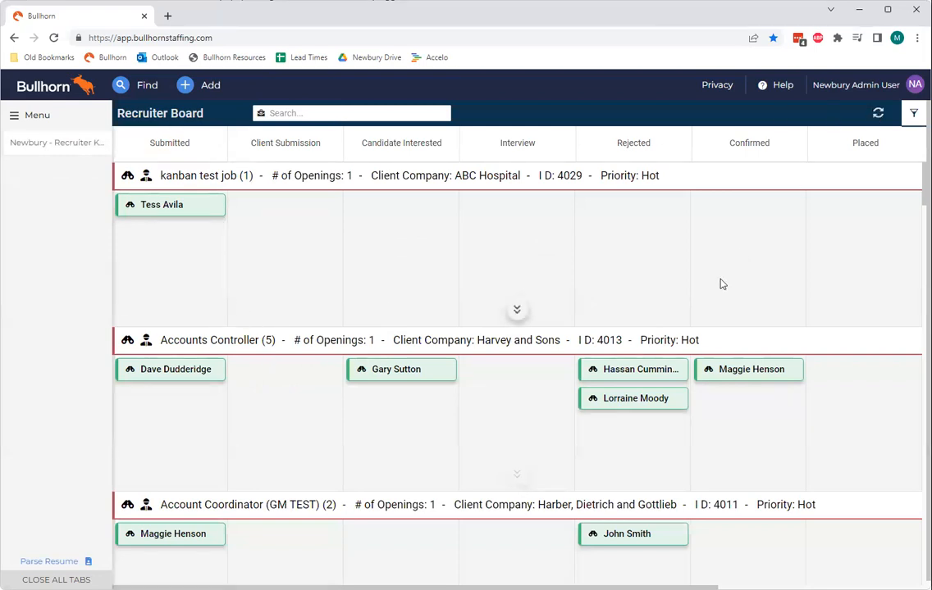
Refresh the board and review the filter panel's Job, Submission and saved-filter tabs.
{"action": "left_click", "coordinate": [878, 114]}
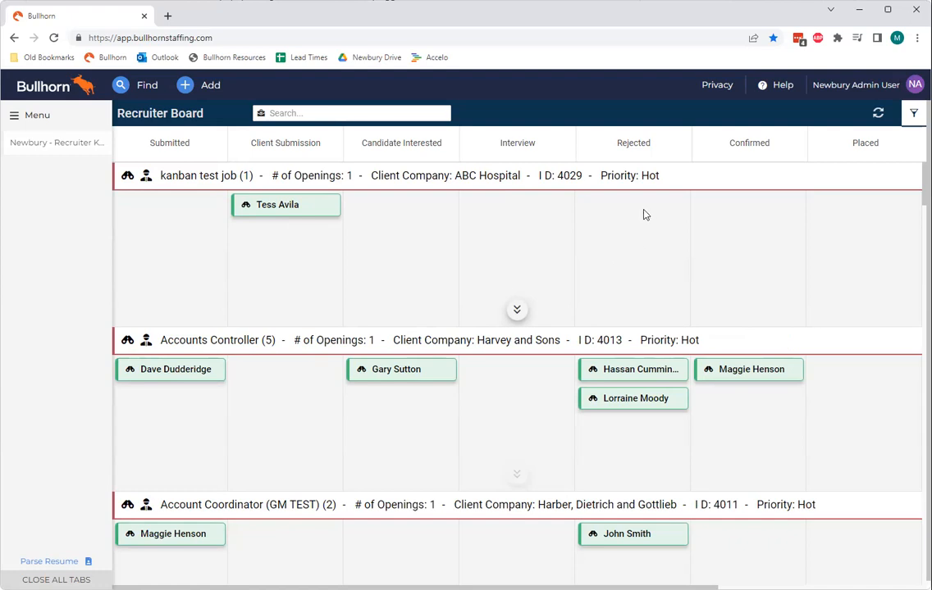
{"action": "left_click", "coordinate": [912, 114]}
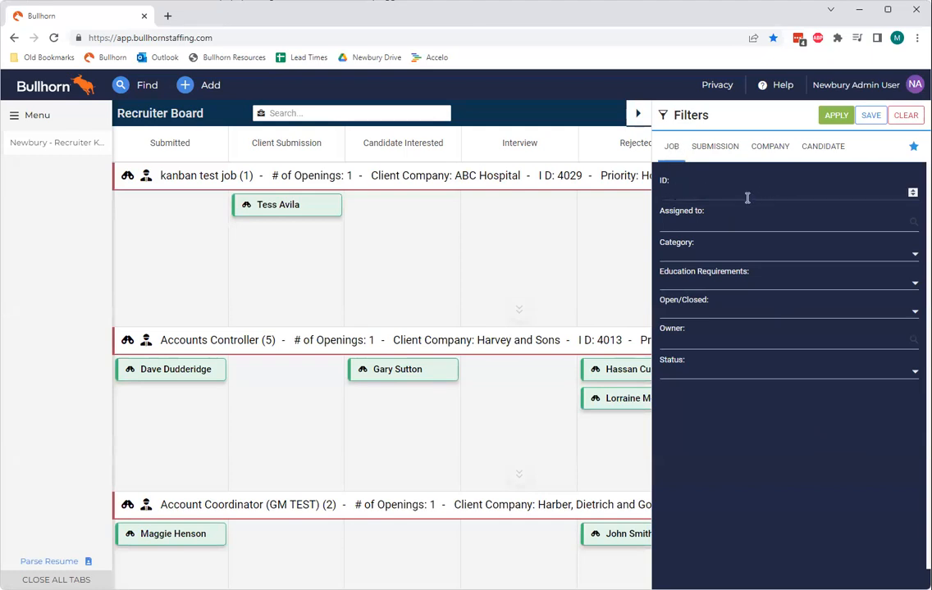
{"action": "left_click", "coordinate": [715, 147]}
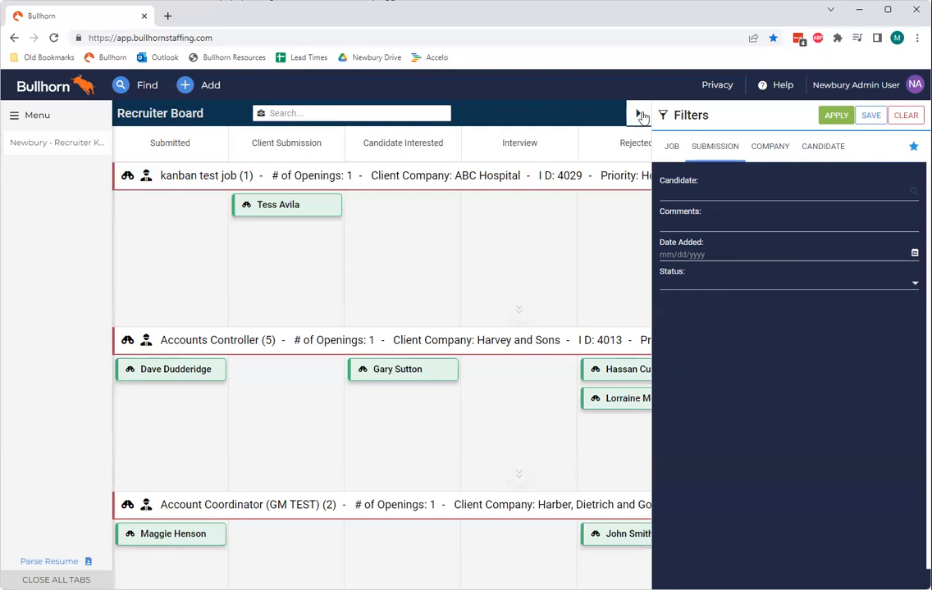
{"action": "left_click", "coordinate": [912, 147]}
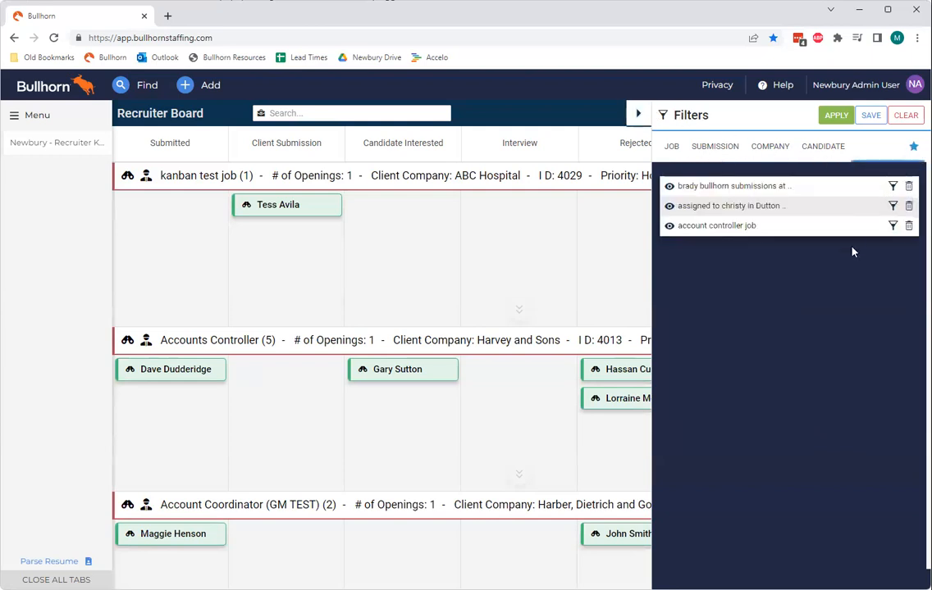
{"action": "right_click", "coordinate": [666, 242]}
{"action": "left_click", "coordinate": [914, 322]}
{"action": "left_click", "coordinate": [641, 116]}
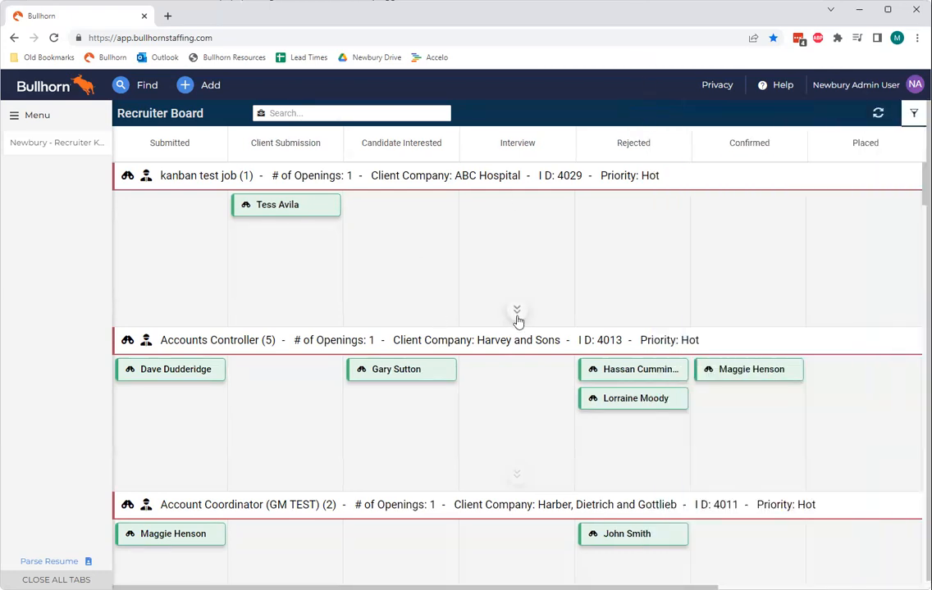
Expand the Accounts Controller job row to show its candidates' details.
{"action": "scroll", "coordinate": [514, 361], "scroll_direction": "down", "scroll_amount": 2}
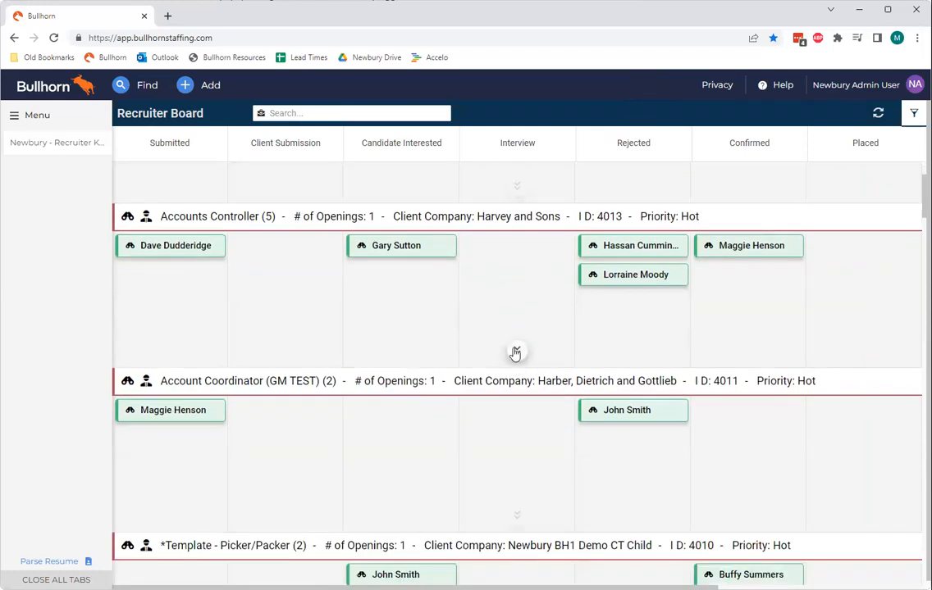
{"action": "left_click", "coordinate": [515, 353]}
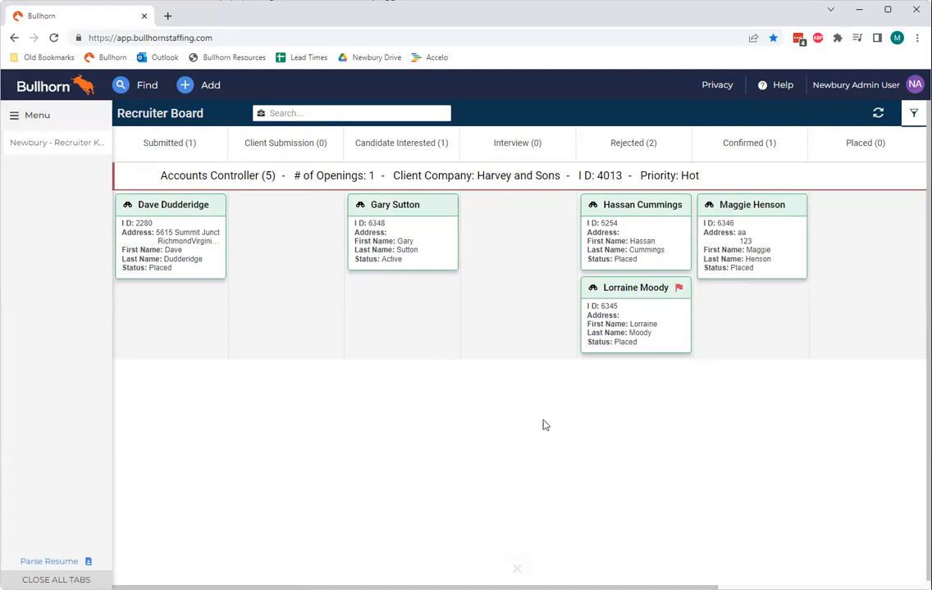
Open the Dev Kanban Config page from the app menu.
{"action": "left_click", "coordinate": [35, 115]}
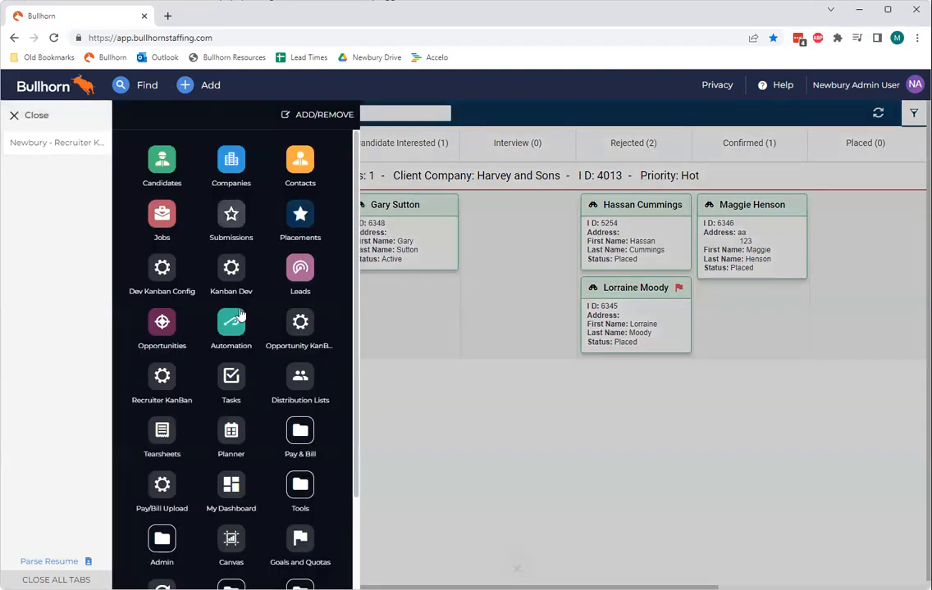
{"action": "scroll", "coordinate": [183, 467], "scroll_direction": "down", "scroll_amount": 1}
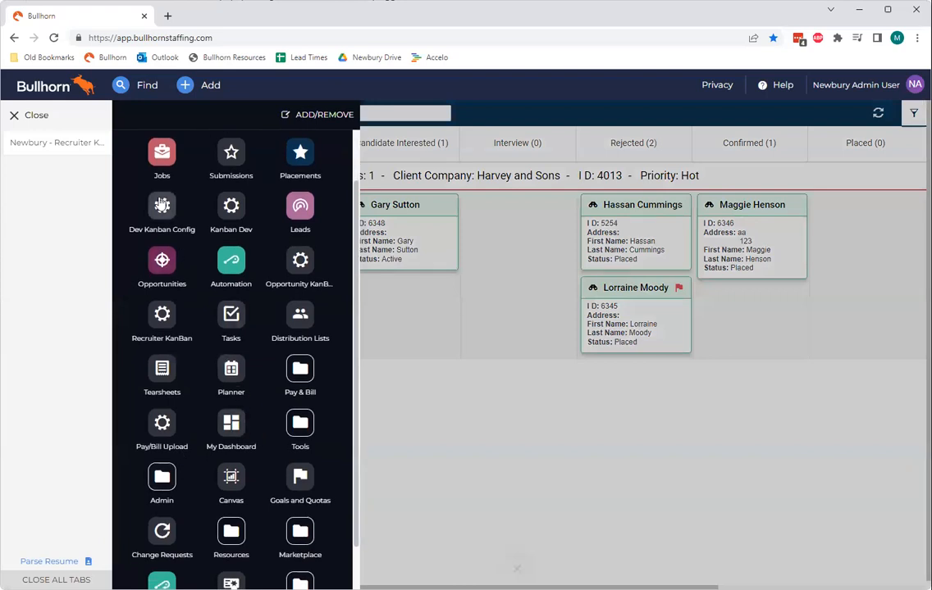
{"action": "left_click", "coordinate": [168, 223]}
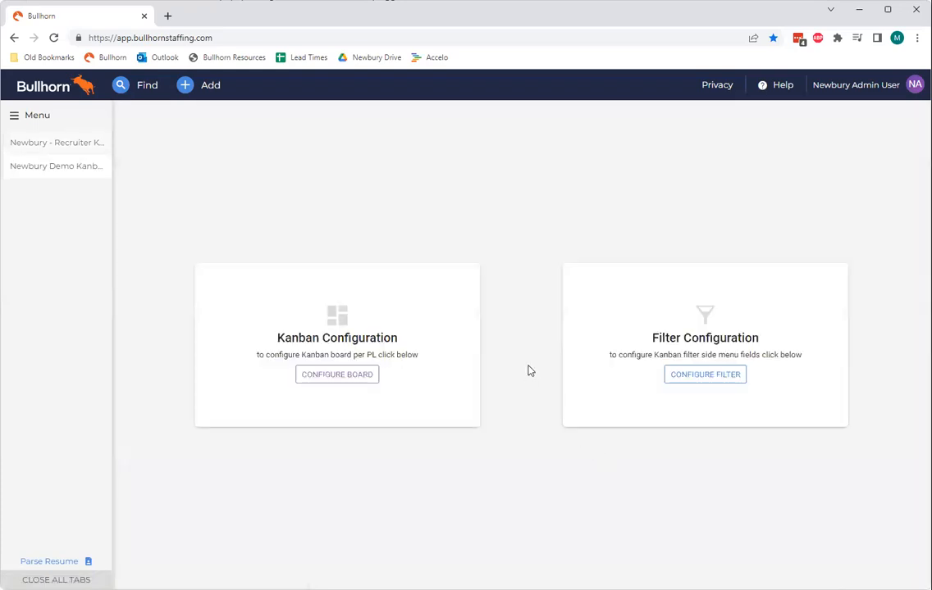
Open the board configuration per private label dialog and close it.
{"action": "left_click", "coordinate": [374, 375]}
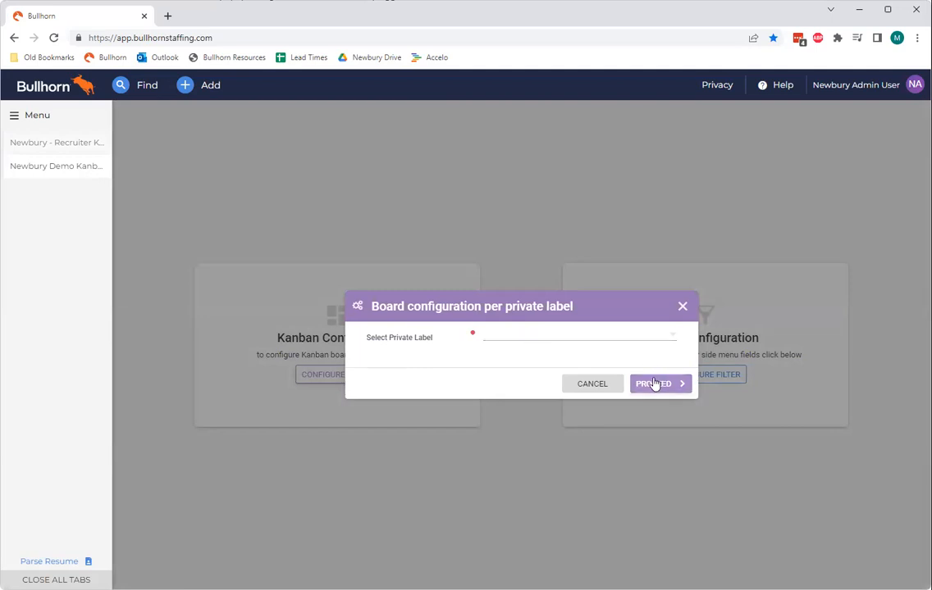
{"action": "left_click", "coordinate": [682, 307]}
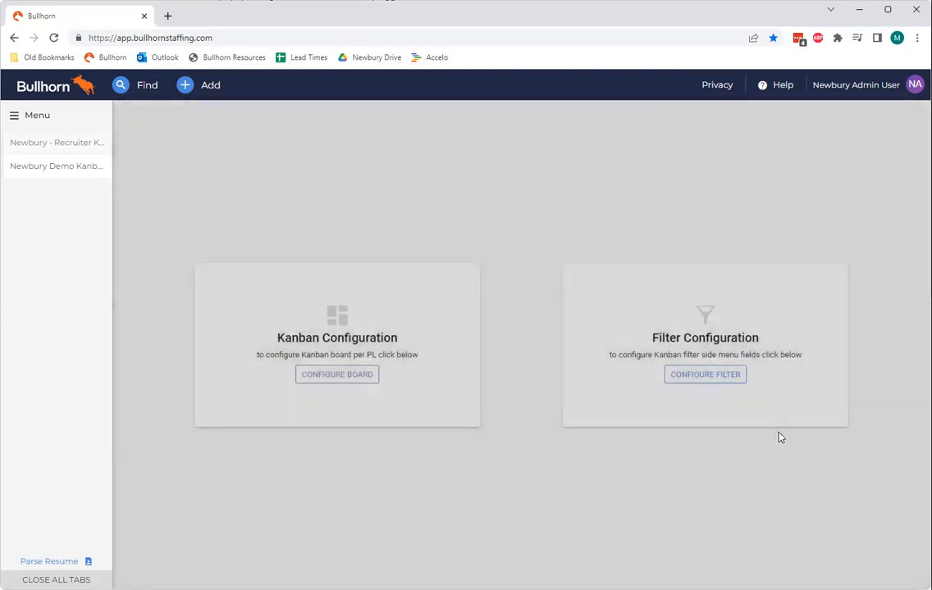
Open the filter configuration, review the Job entity's filterable fields, and return to the recruiter board.
{"action": "left_click", "coordinate": [709, 374]}
{"action": "left_click", "coordinate": [516, 338]}
{"action": "left_click", "coordinate": [528, 353]}
{"action": "left_click", "coordinate": [653, 385]}
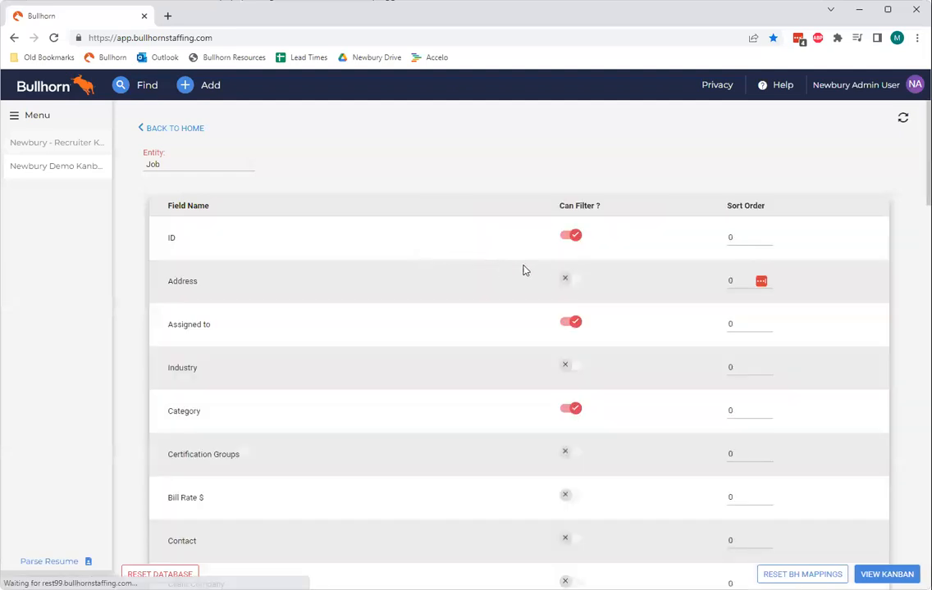
{"action": "scroll", "coordinate": [553, 269], "scroll_direction": "down", "scroll_amount": 3}
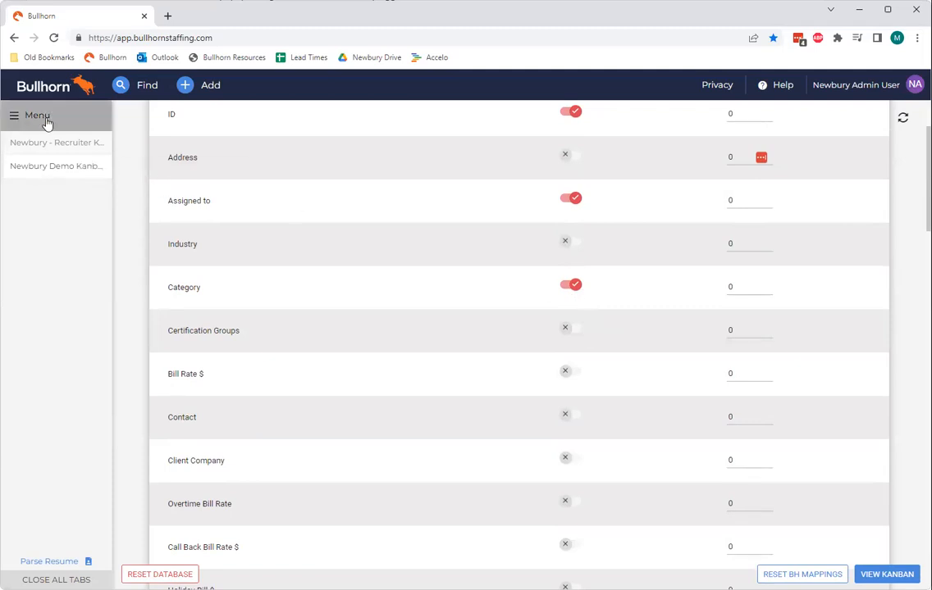
{"action": "left_click", "coordinate": [54, 147]}
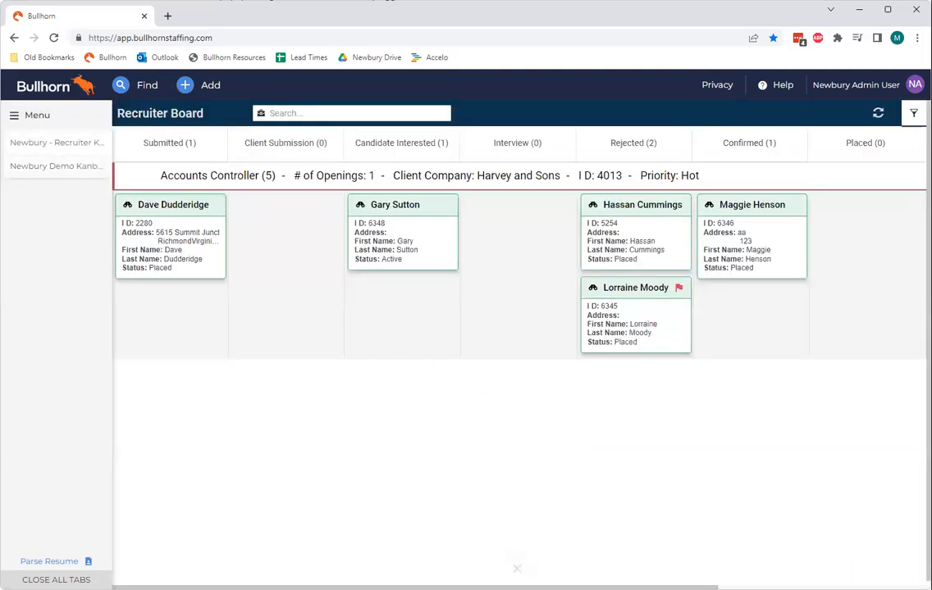